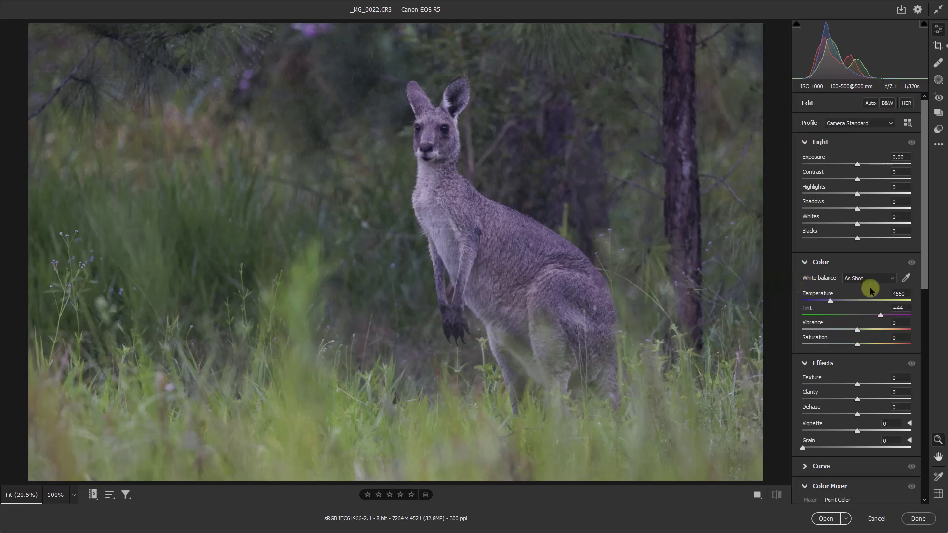
Try neutralising the kangaroo photo's white balance by sampling the tree trunk, and undo it
{"action": "left_click", "coordinate": [892, 280]}
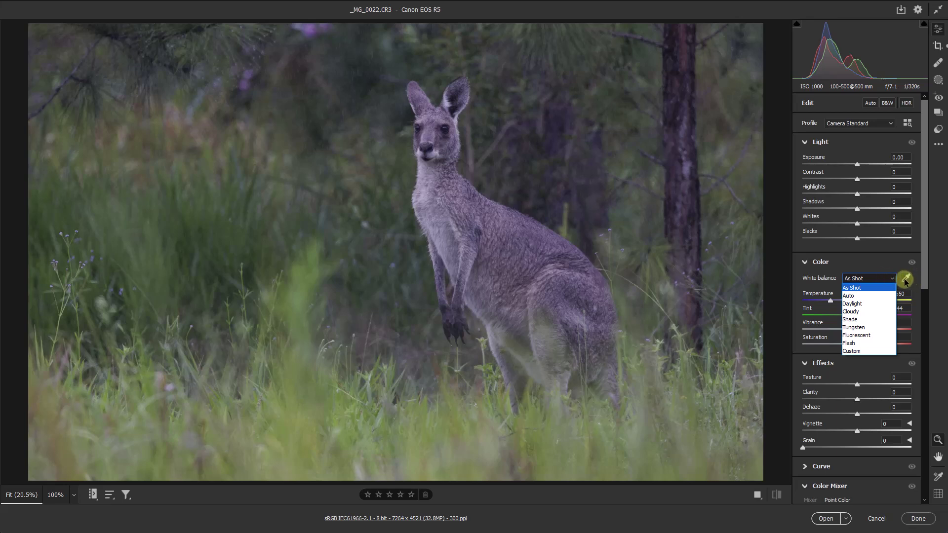
{"action": "left_click", "coordinate": [906, 280]}
{"action": "left_click", "coordinate": [906, 280]}
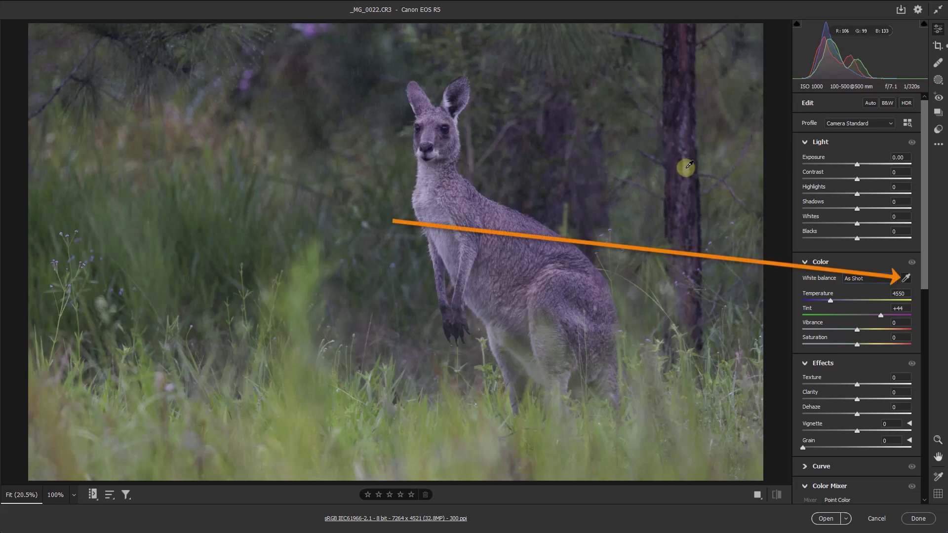
{"action": "left_click", "coordinate": [690, 165]}
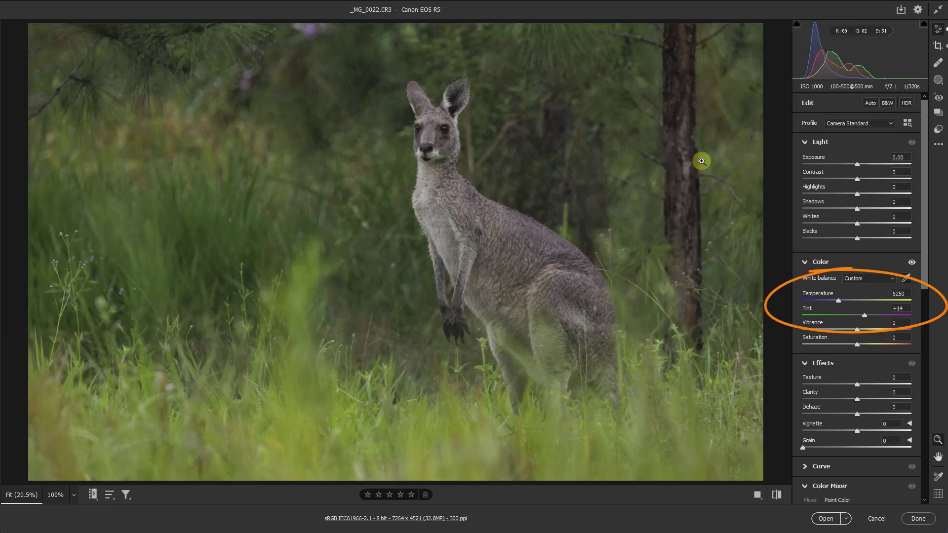
{"action": "key", "text": "ctrl+z"}
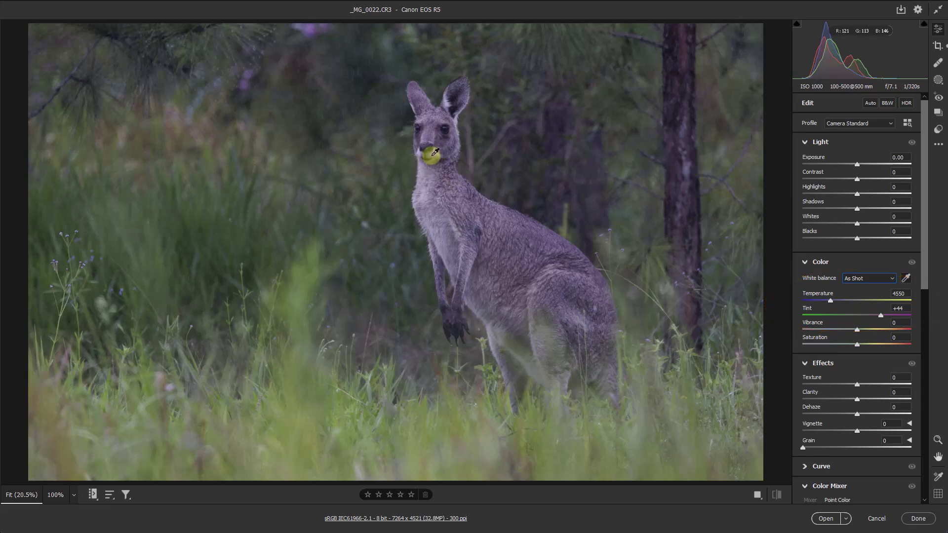
Set the kangaroo photo's white balance by sampling the fur beside its mouth, and warm the temperature slightly
{"action": "left_click", "coordinate": [435, 150]}
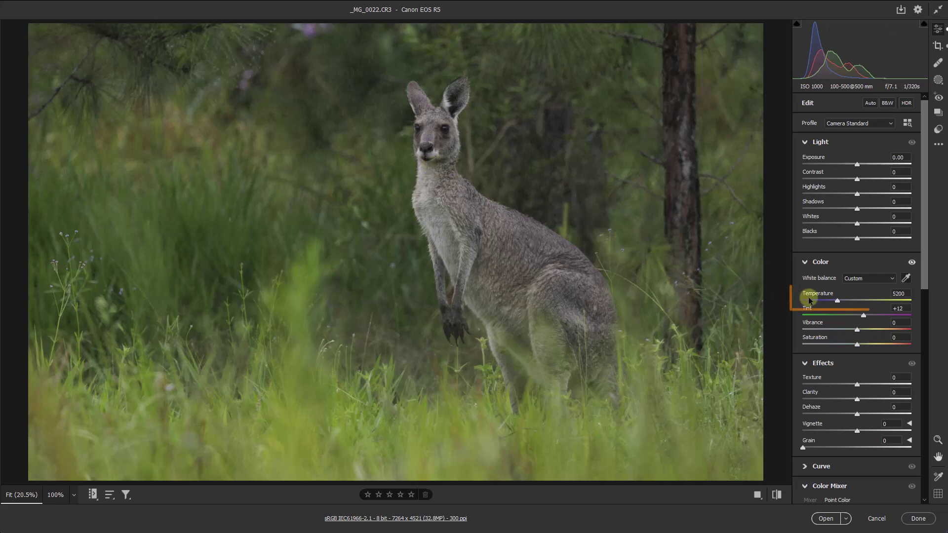
{"action": "left_click_drag", "start_coordinate": [838, 303], "coordinate": [850, 304]}
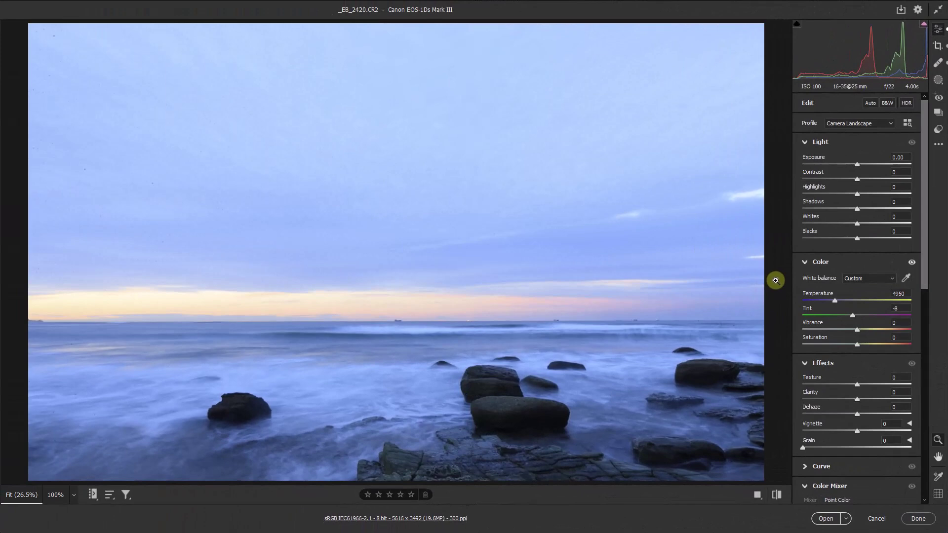
Try neutralising the seascape's white balance by sampling the misty foreground surf, and undo it
{"action": "left_click", "coordinate": [905, 279]}
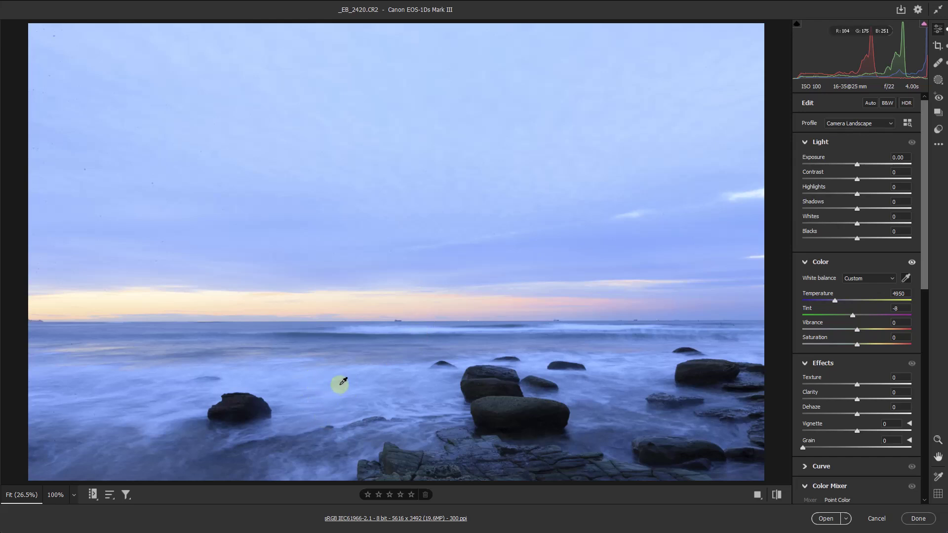
{"action": "left_click", "coordinate": [365, 367]}
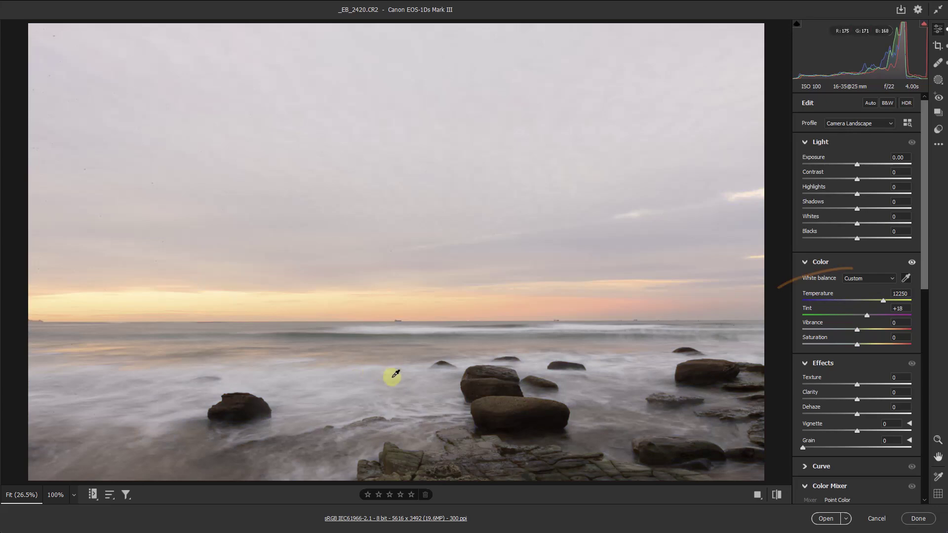
{"action": "key", "text": "z"}
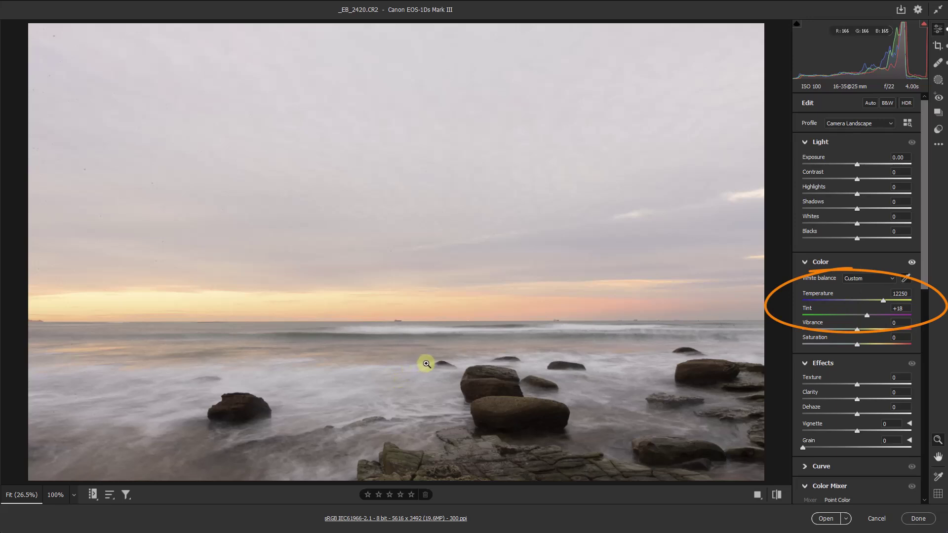
{"action": "key", "text": "ctrl+z"}
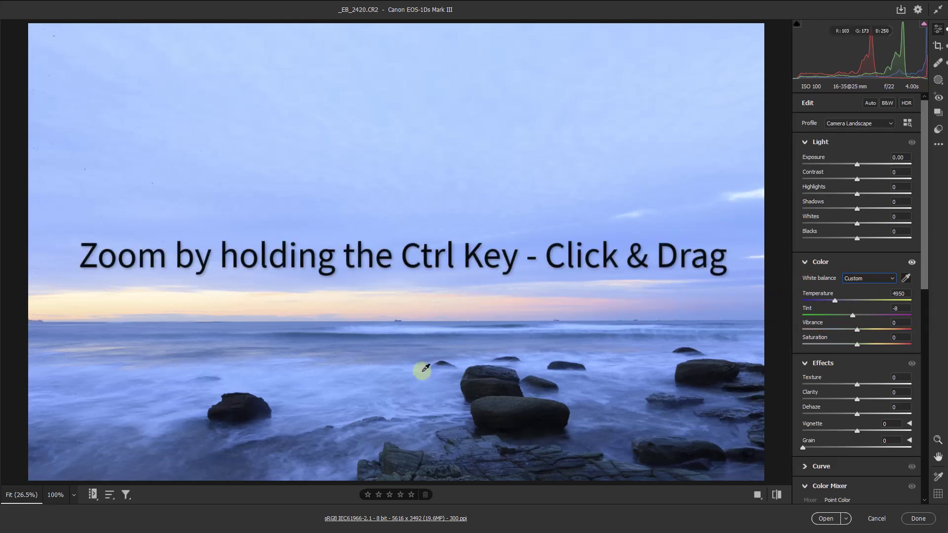
Try setting the seascape's white balance by sampling a grey area of the foreground rock ledge
{"action": "key", "text": "ctrl"}
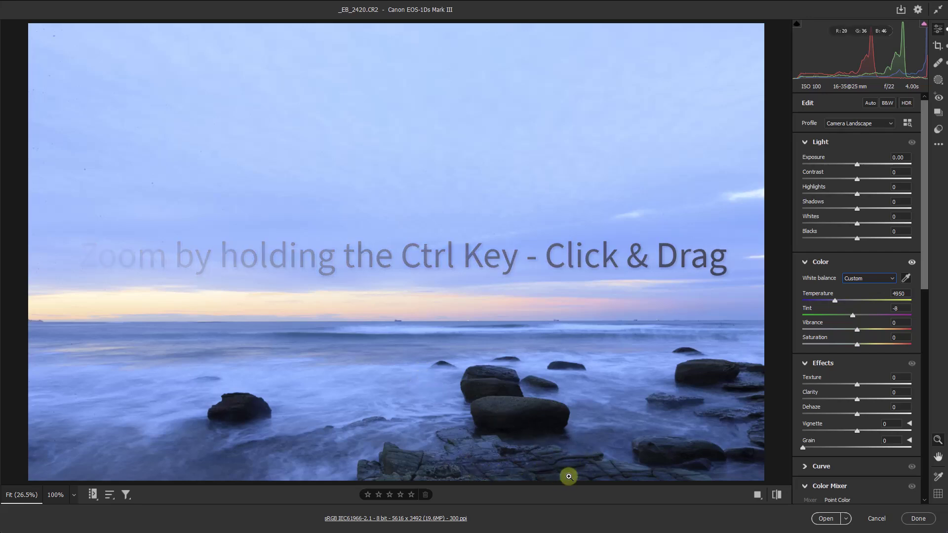
{"action": "left_click_drag", "start_coordinate": [588, 467], "coordinate": [695, 461]}
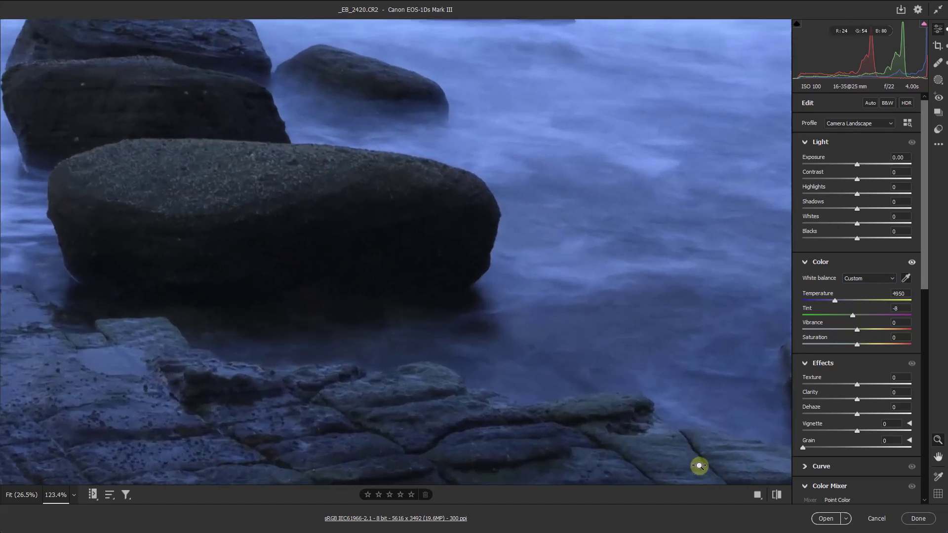
{"action": "left_click_drag", "start_coordinate": [527, 461], "coordinate": [478, 253]}
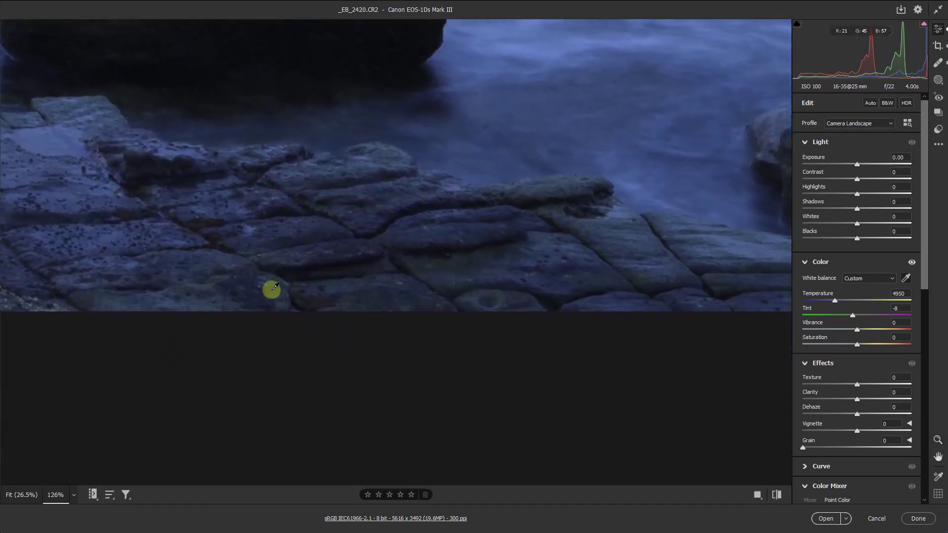
{"action": "left_click", "coordinate": [406, 221]}
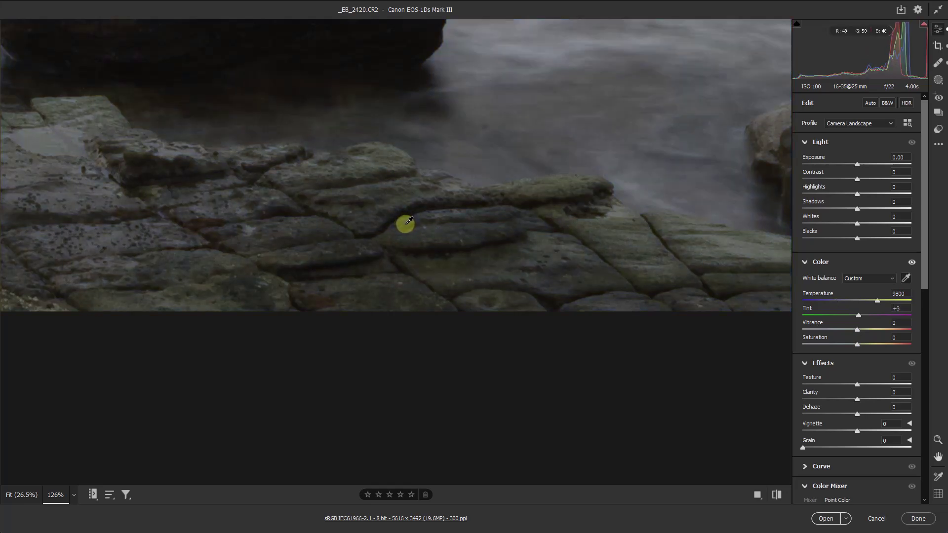
{"action": "key", "text": "z"}
{"action": "key", "text": "ctrl+0"}
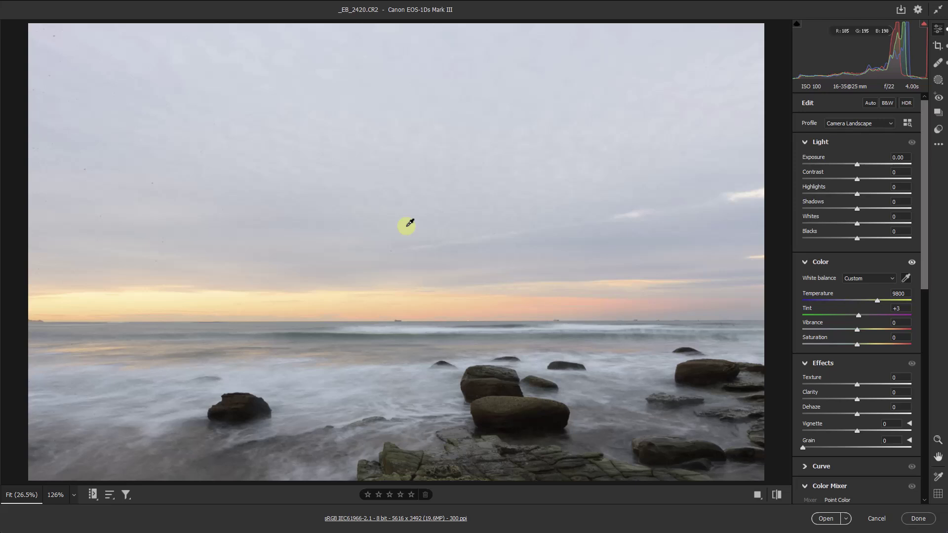
Compare white balance samples from the horizon and foreground surf, settle on the water right of the middle rocks, and raise Vibrance
{"action": "left_click", "coordinate": [399, 312]}
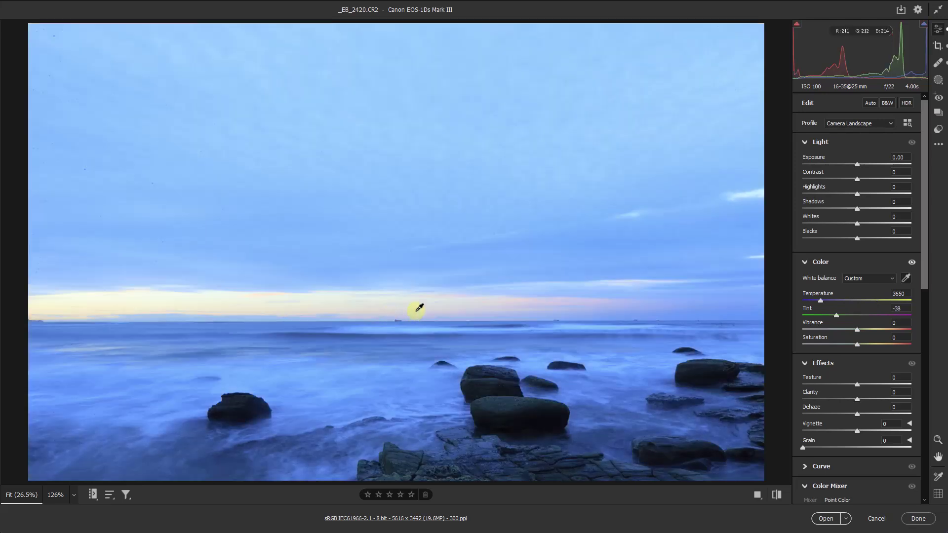
{"action": "left_click", "coordinate": [341, 396]}
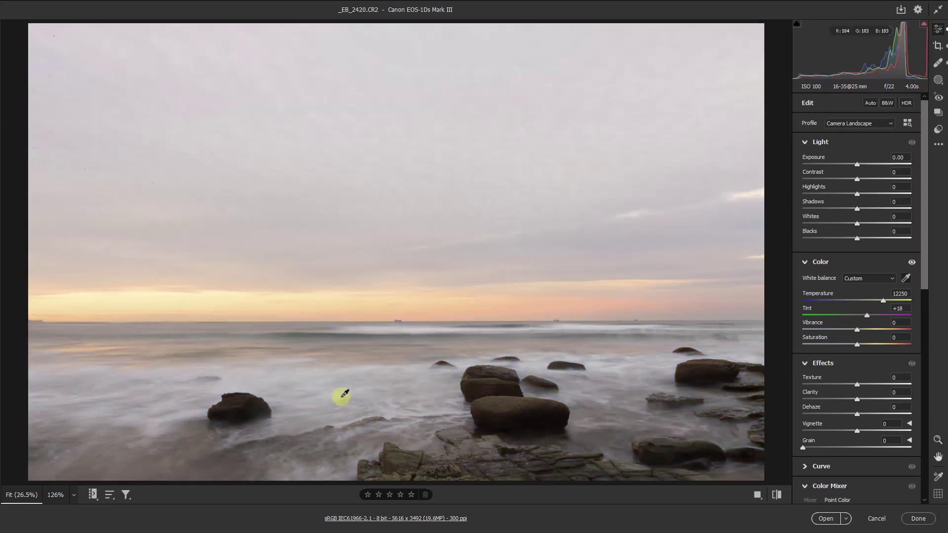
{"action": "left_click", "coordinate": [597, 363]}
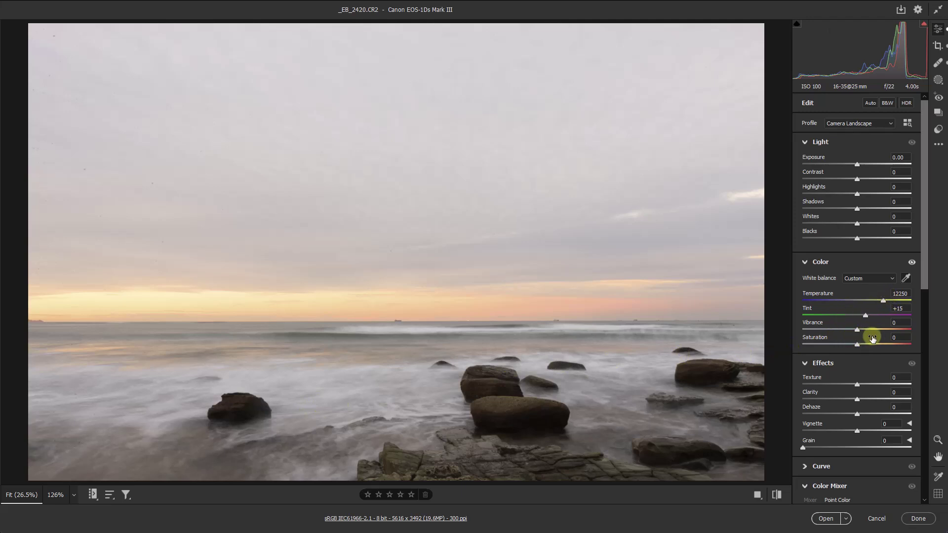
{"action": "left_click", "coordinate": [872, 329]}
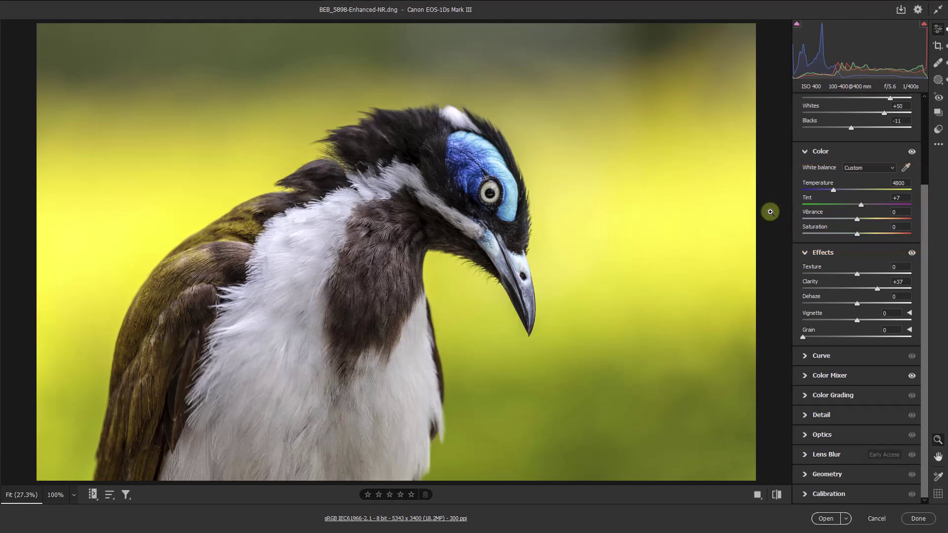
Try Vibrance at -56 and Temperature at 3250 on the bird photo, reverting each change
{"action": "left_click", "coordinate": [828, 220]}
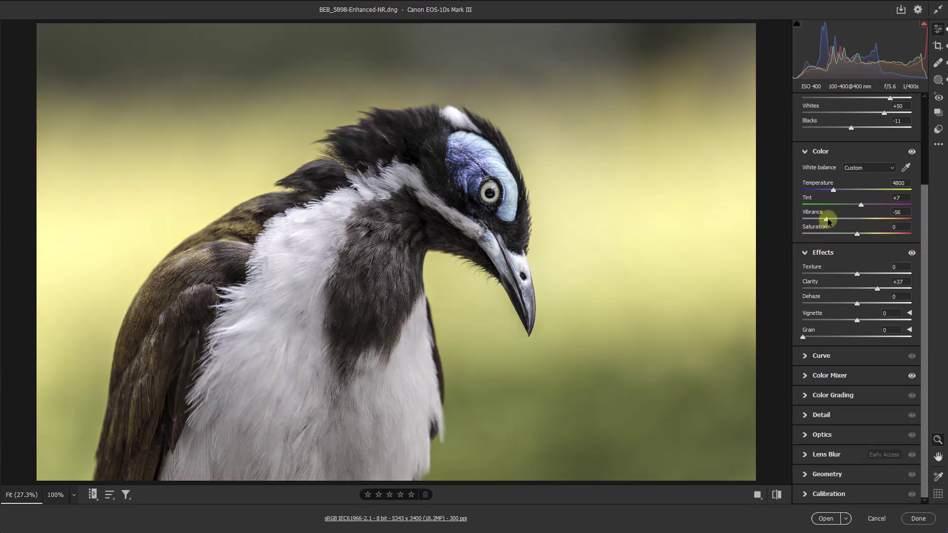
{"action": "double_click", "coordinate": [827, 219]}
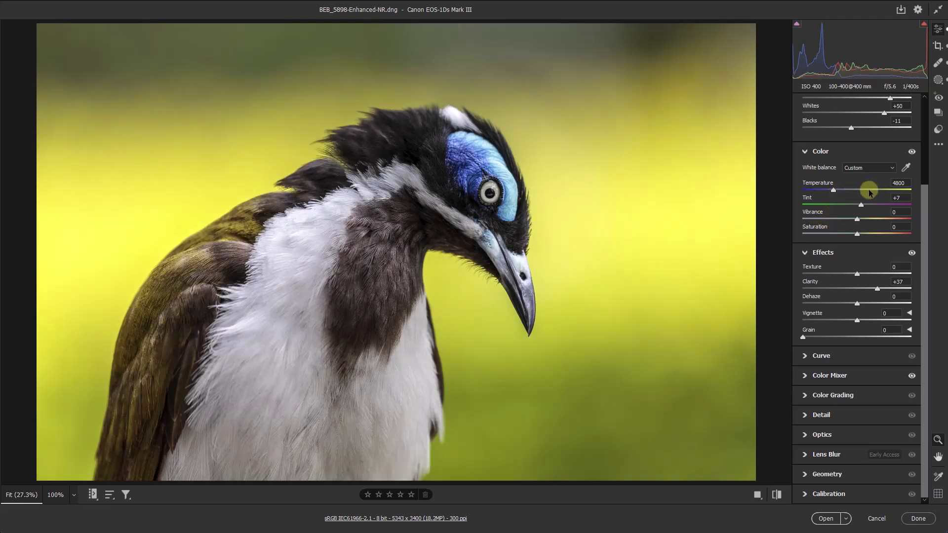
{"action": "left_click", "coordinate": [816, 190]}
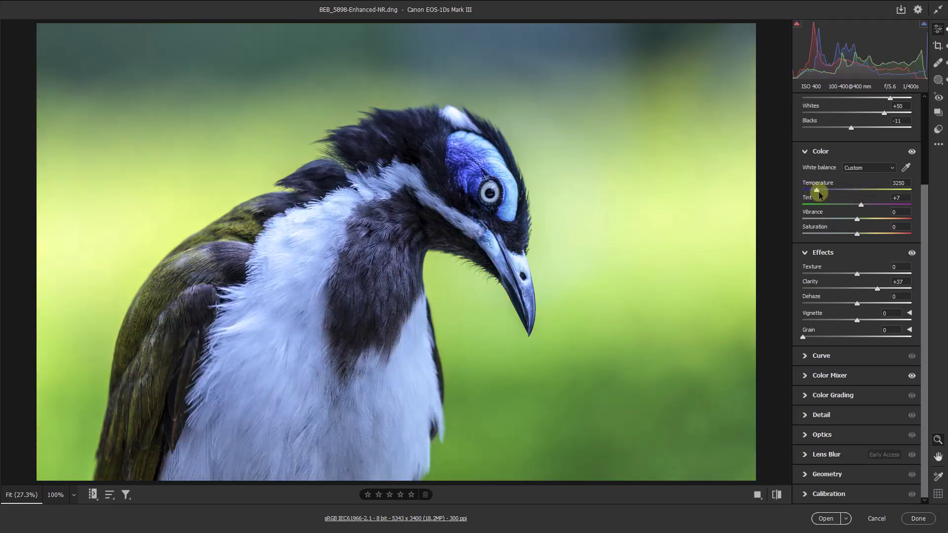
{"action": "key", "text": "ctrl+z"}
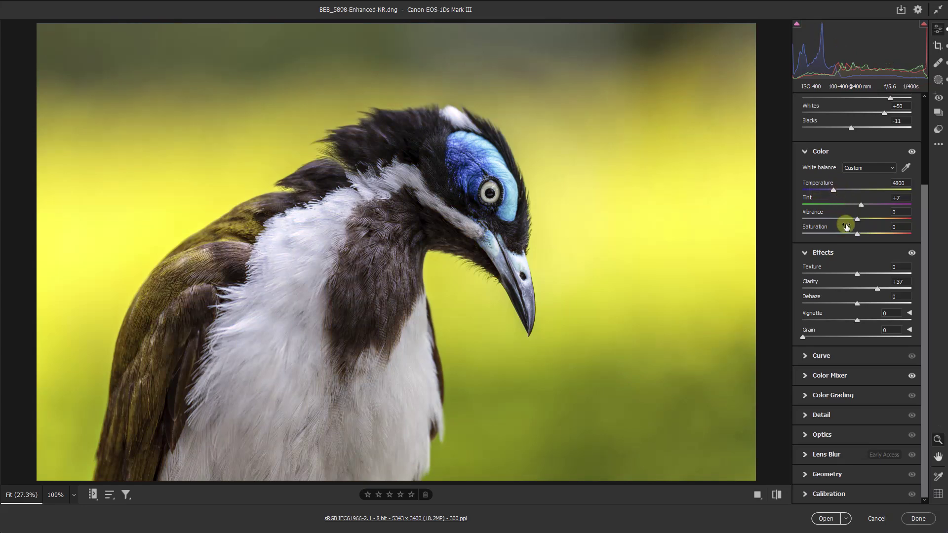
Desaturate the bird's yellow background with the Color Mixer's targeted adjustment, bringing Yellows to -19 and Greens to -5
{"action": "left_click", "coordinate": [805, 377]}
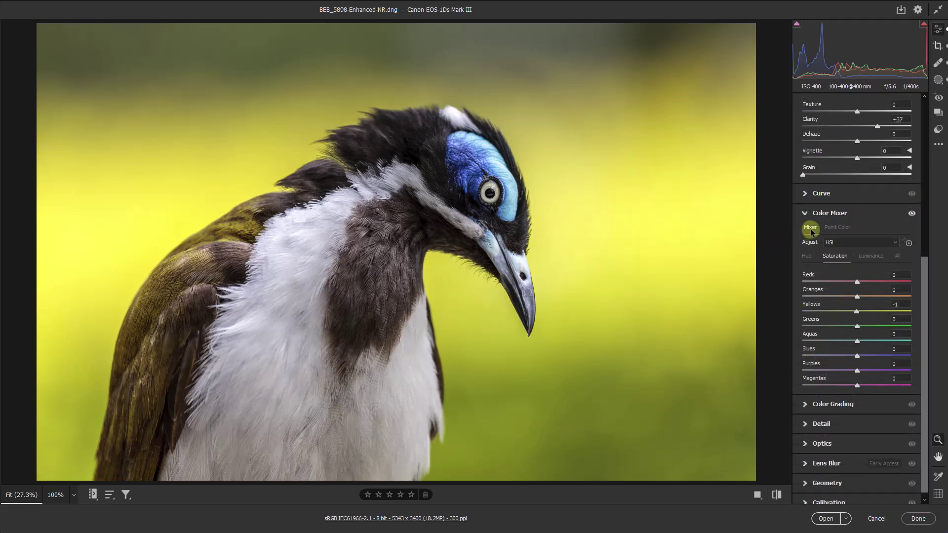
{"action": "left_click", "coordinate": [807, 257]}
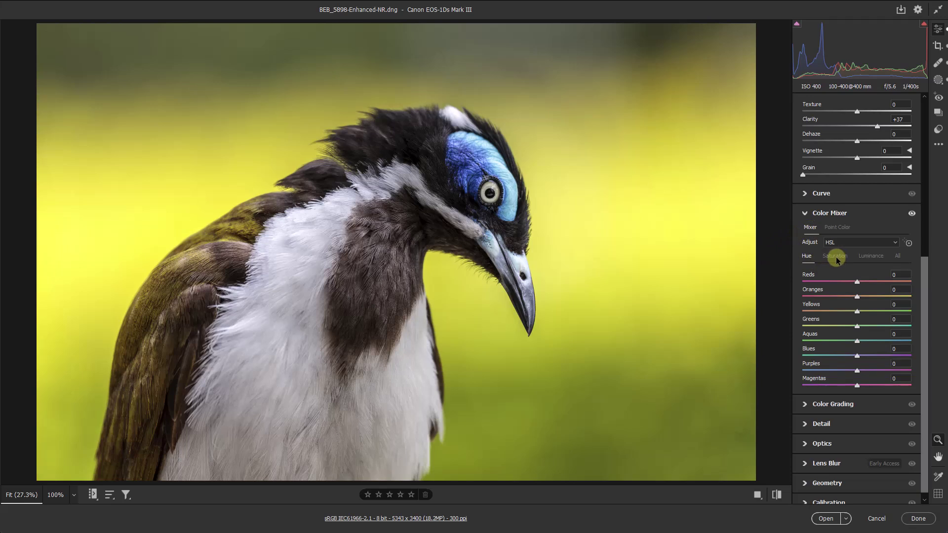
{"action": "left_click", "coordinate": [870, 256]}
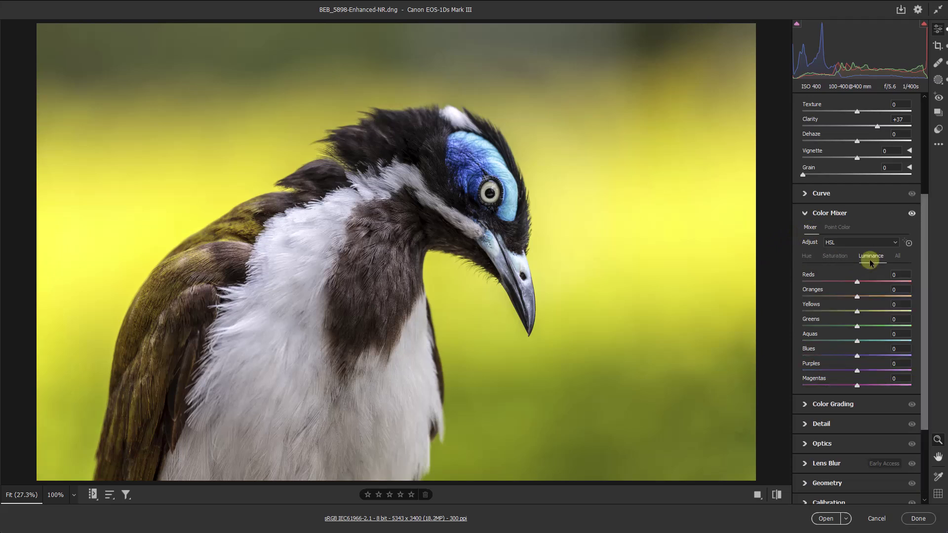
{"action": "left_click", "coordinate": [835, 256]}
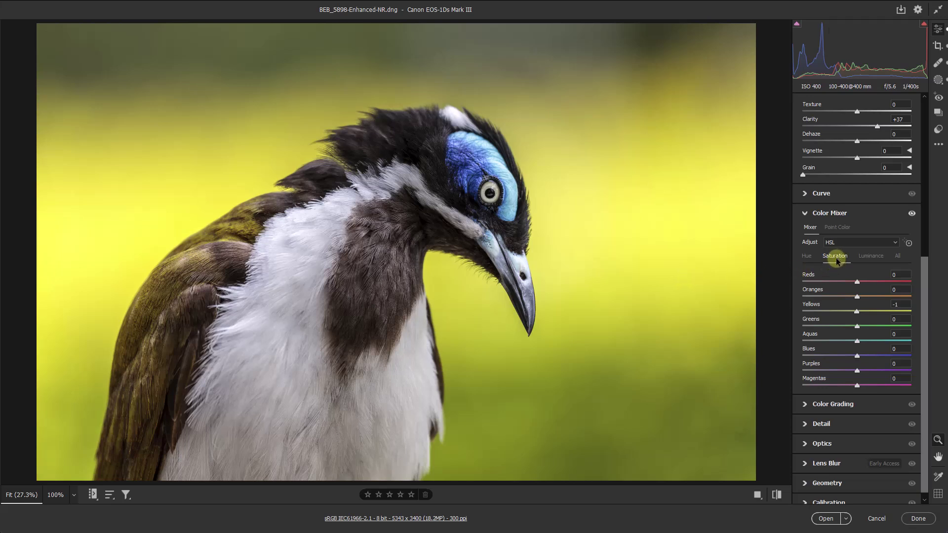
{"action": "left_click", "coordinate": [909, 245]}
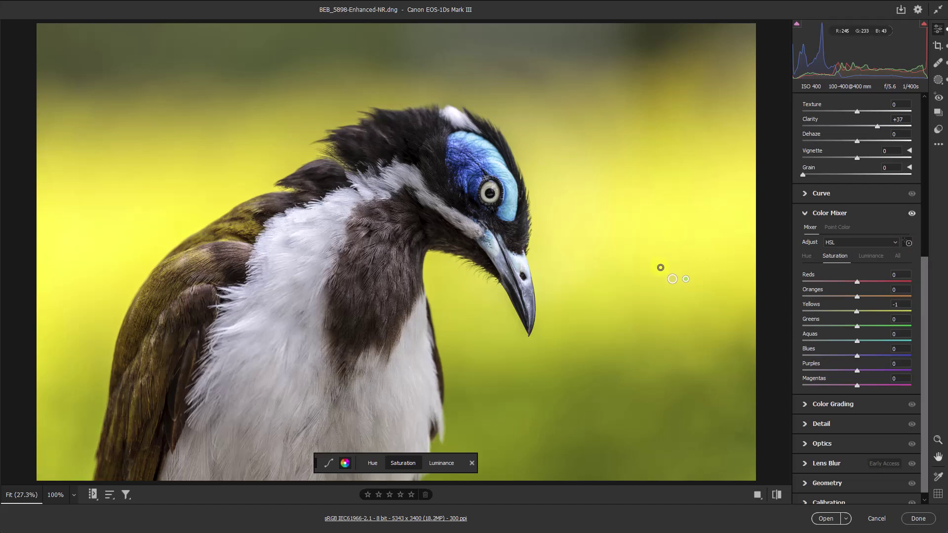
{"action": "mouse_move", "coordinate": [661, 267]}
{"action": "left_mouse_down"}
{"action": "mouse_move", "coordinate": [616, 267]}
{"action": "mouse_move", "coordinate": [653, 267]}
{"action": "left_mouse_up"}
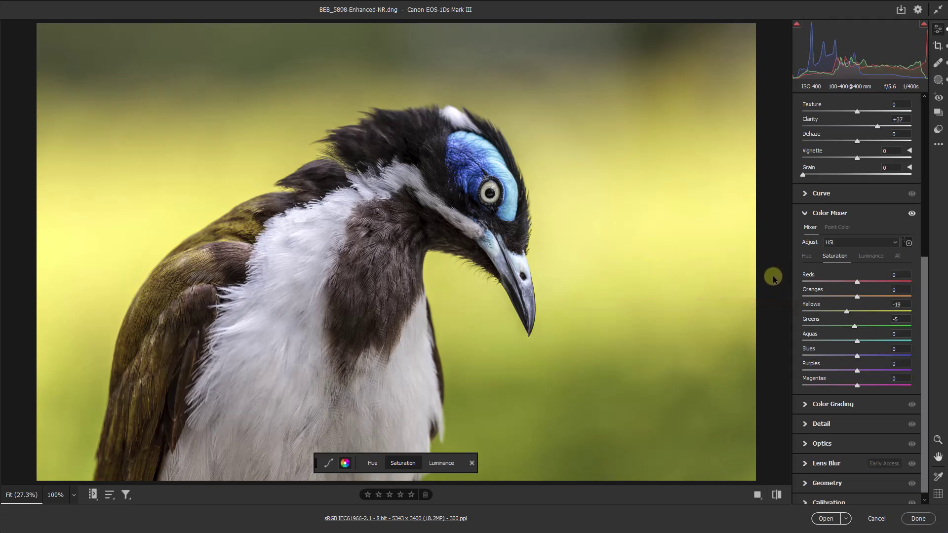
Darken the bird's yellow background with the Color Mixer's Luminance targeted adjustment
{"action": "left_click", "coordinate": [873, 257]}
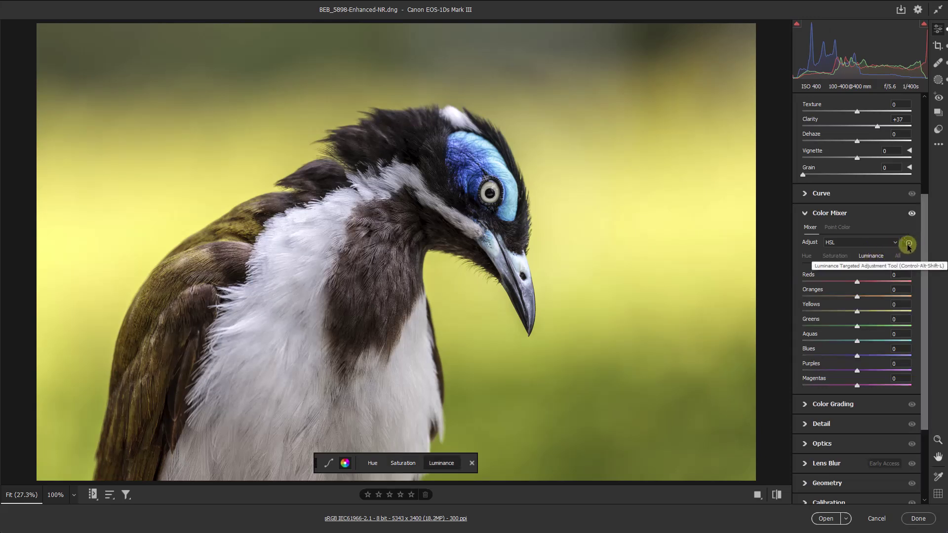
{"action": "left_click", "coordinate": [667, 279]}
{"action": "left_click_drag", "start_coordinate": [665, 279], "coordinate": [657, 280]}
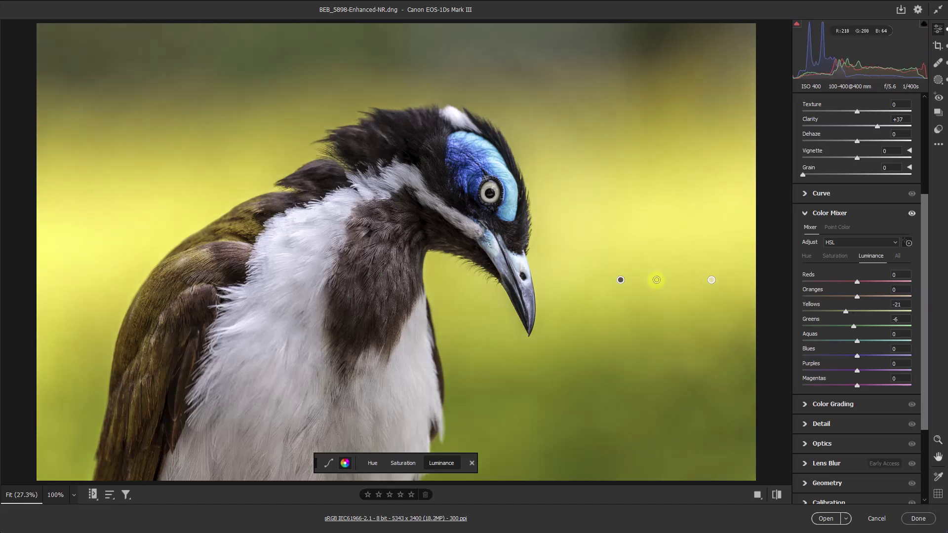
{"action": "left_click_drag", "start_coordinate": [656, 280], "coordinate": [652, 281]}
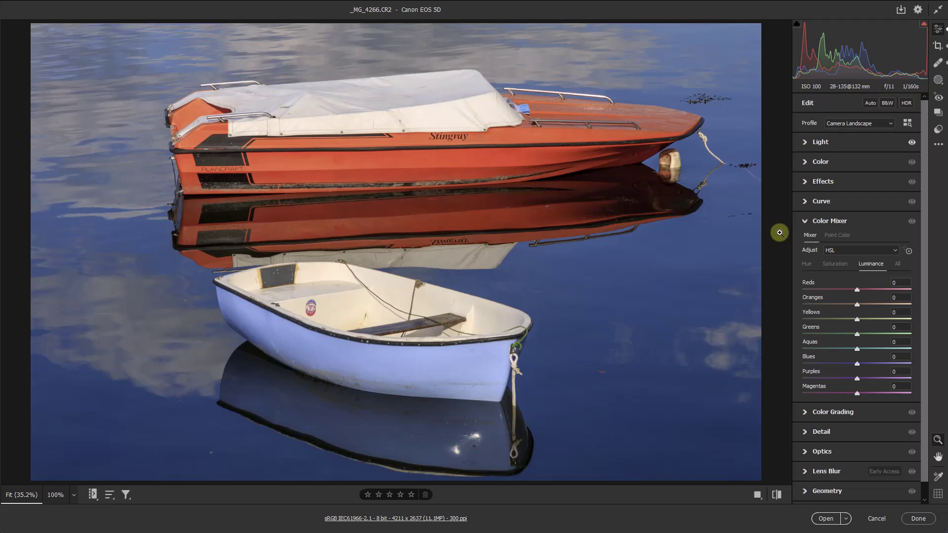
Sample the speedboat's red hull as a Point Color and set its Saturation to +41
{"action": "left_click", "coordinate": [835, 235]}
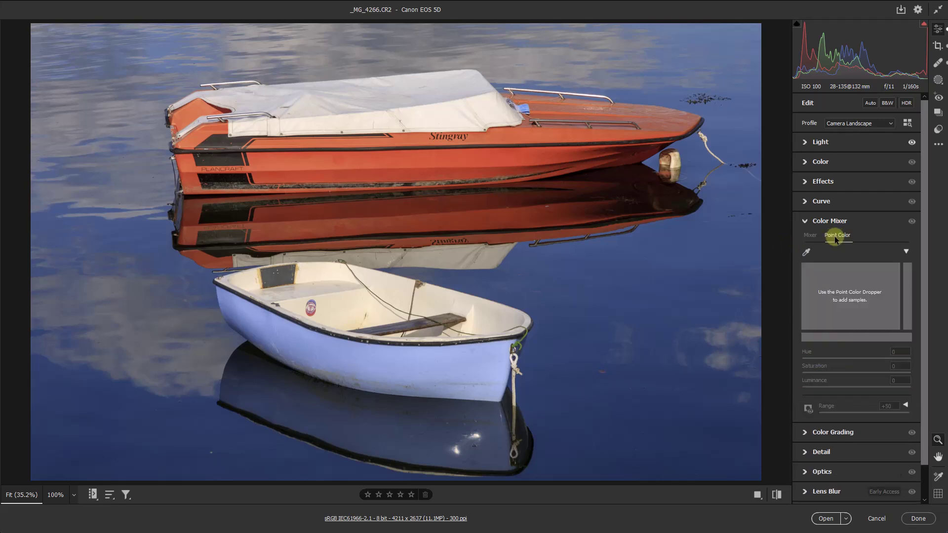
{"action": "left_click", "coordinate": [807, 255]}
{"action": "left_click", "coordinate": [466, 155]}
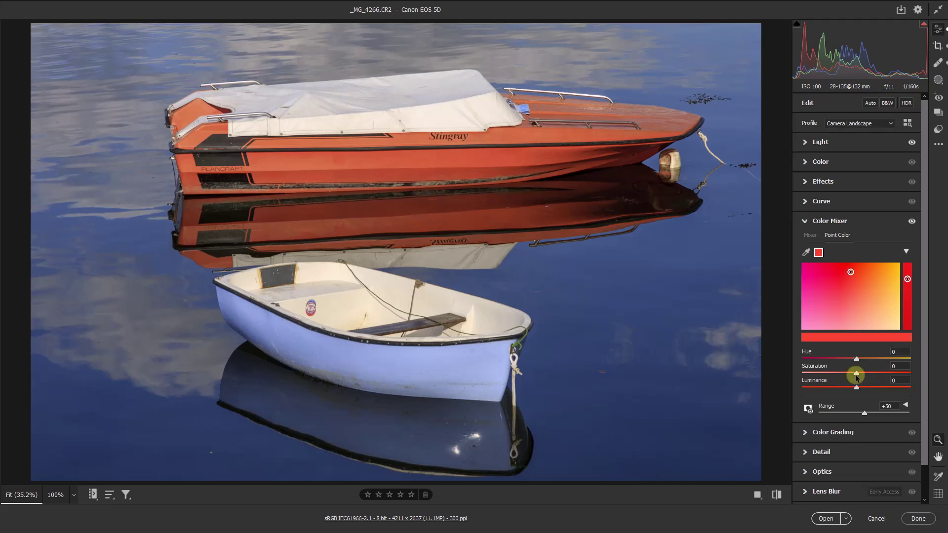
{"action": "mouse_move", "coordinate": [859, 374]}
{"action": "left_mouse_down"}
{"action": "mouse_move", "coordinate": [906, 380]}
{"action": "mouse_move", "coordinate": [882, 379]}
{"action": "left_mouse_up"}
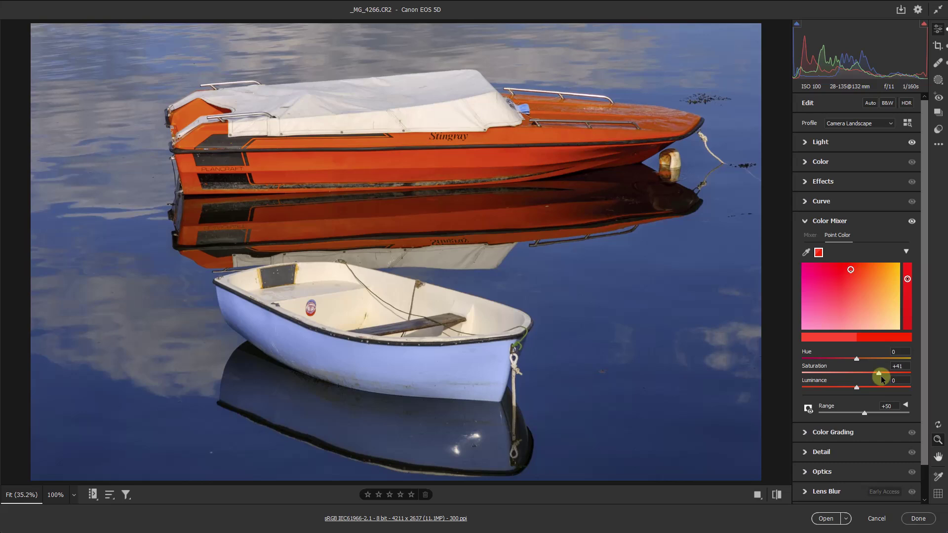
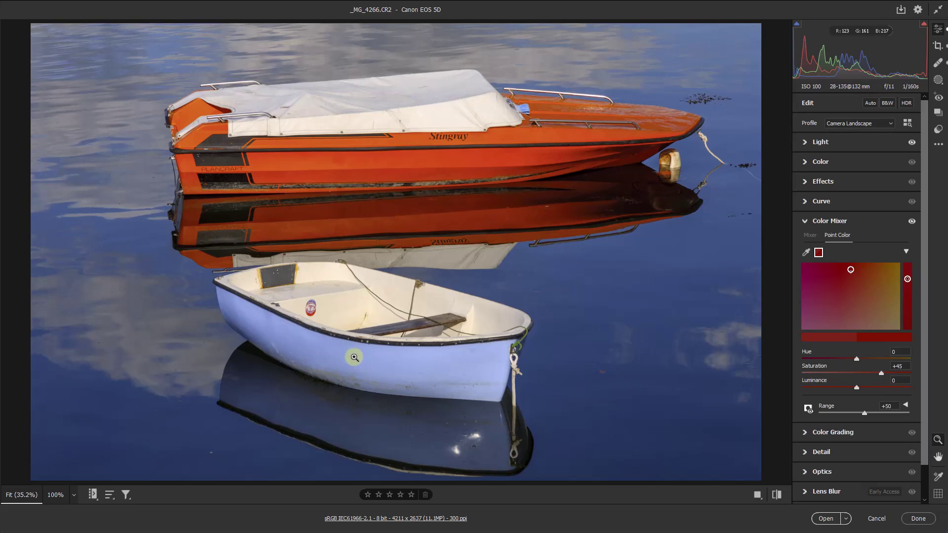
Sample the rowboat's blue hull as a second Point Color, try its Saturation at +59, and reset it to 0
{"action": "left_click", "coordinate": [806, 253]}
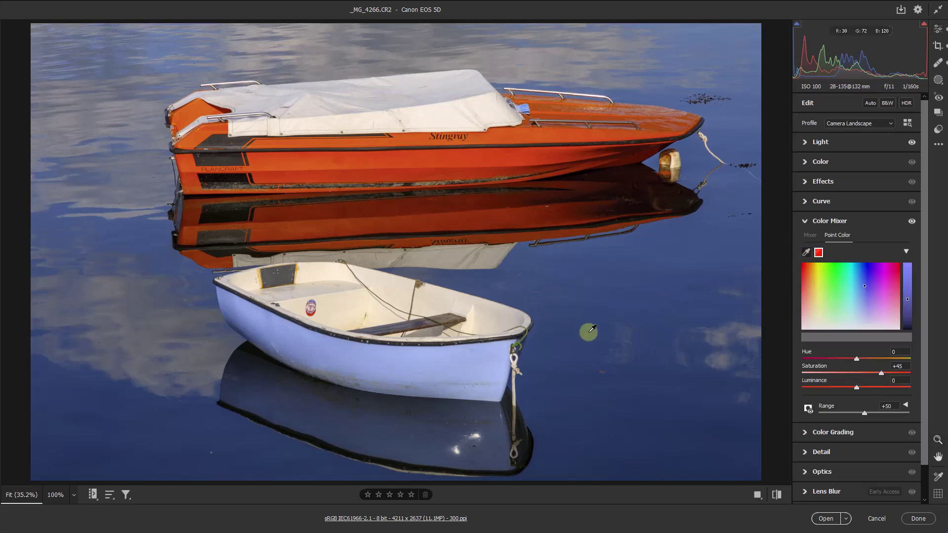
{"action": "left_click", "coordinate": [363, 353]}
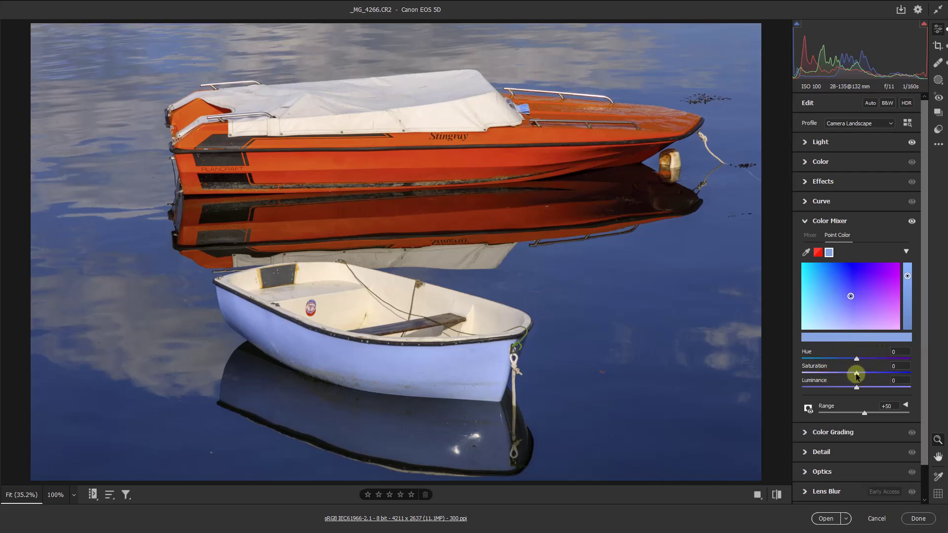
{"action": "left_click_drag", "start_coordinate": [857, 375], "coordinate": [889, 375]}
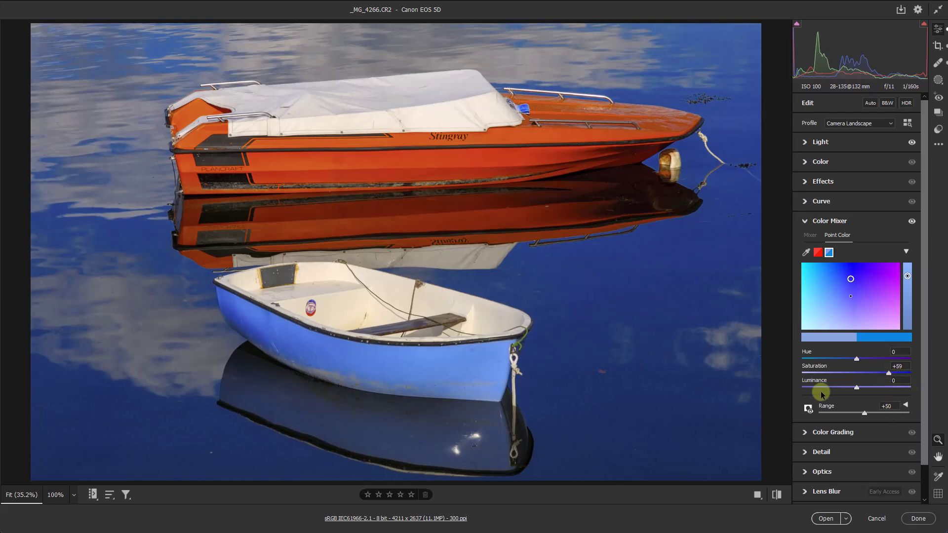
{"action": "double_click", "coordinate": [889, 374]}
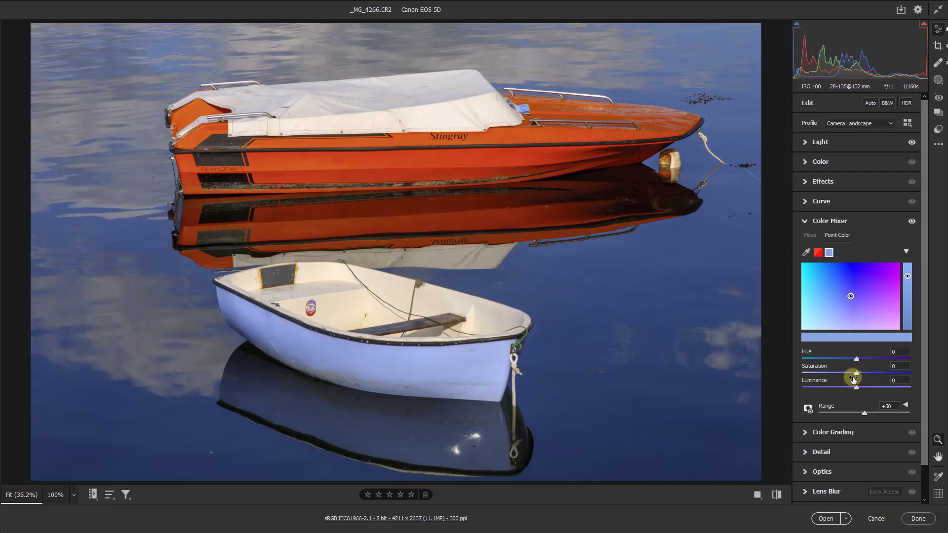
Create an Objects mask by brushing along the rowboat's blue outer hull
{"action": "left_click", "coordinate": [938, 82]}
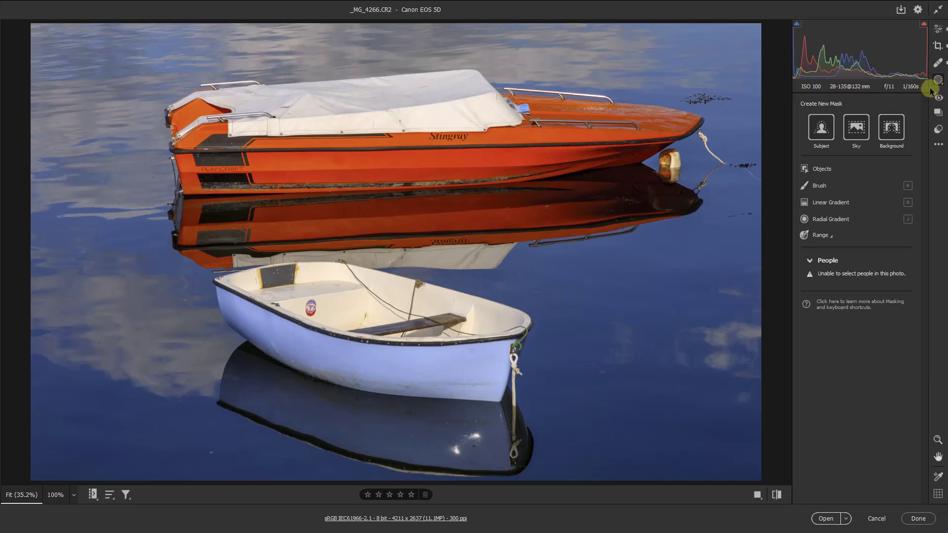
{"action": "left_click", "coordinate": [805, 168]}
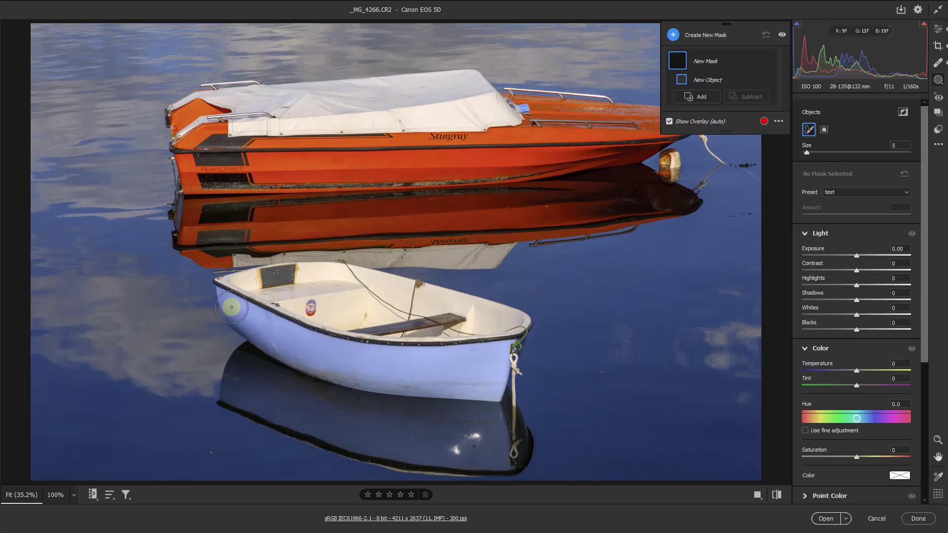
{"action": "mouse_move", "coordinate": [231, 308]}
{"action": "left_mouse_down"}
{"action": "mouse_move", "coordinate": [294, 341]}
{"action": "mouse_move", "coordinate": [355, 355]}
{"action": "mouse_move", "coordinate": [493, 360]}
{"action": "mouse_move", "coordinate": [479, 381]}
{"action": "mouse_move", "coordinate": [386, 378]}
{"action": "mouse_move", "coordinate": [337, 365]}
{"action": "left_mouse_up"}
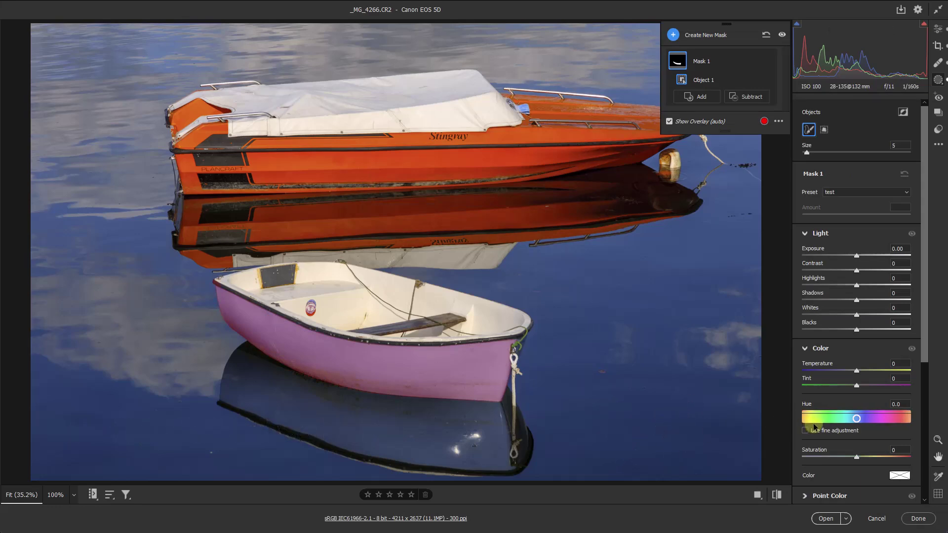
Set the hull mask's Temperature to -35 and Exposure to -0.65, and expand the mask's Point Color controls
{"action": "left_click", "coordinate": [838, 370]}
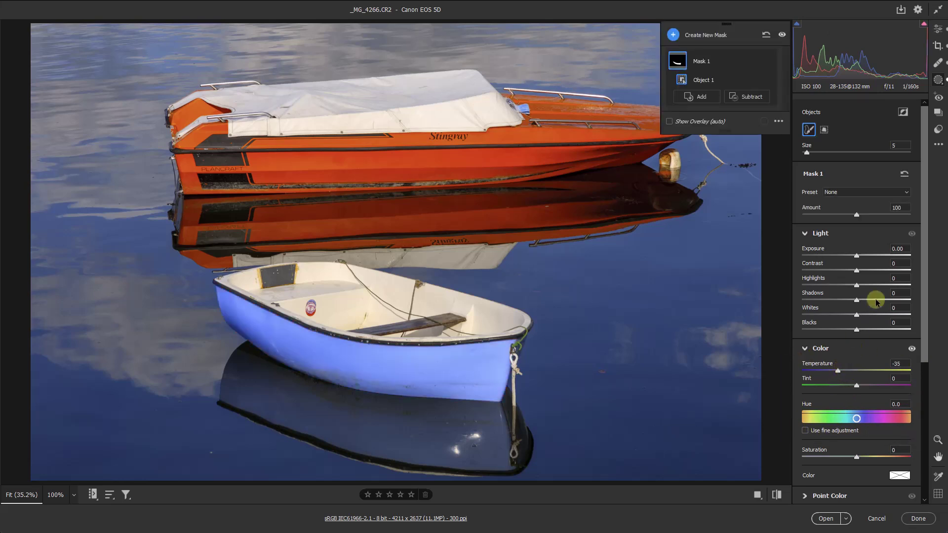
{"action": "left_click_drag", "start_coordinate": [856, 255], "coordinate": [848, 259]}
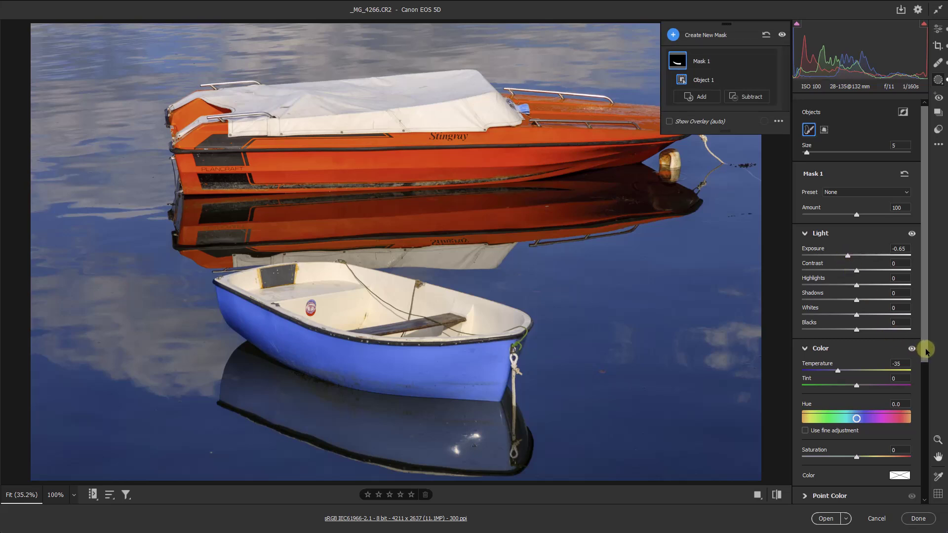
{"action": "left_click_drag", "start_coordinate": [926, 350], "coordinate": [925, 491]}
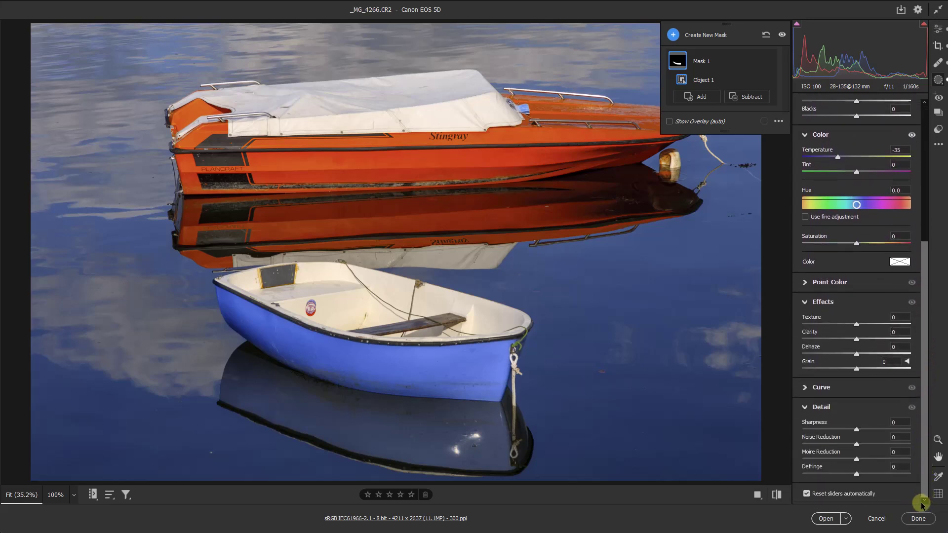
{"action": "left_click", "coordinate": [805, 284]}
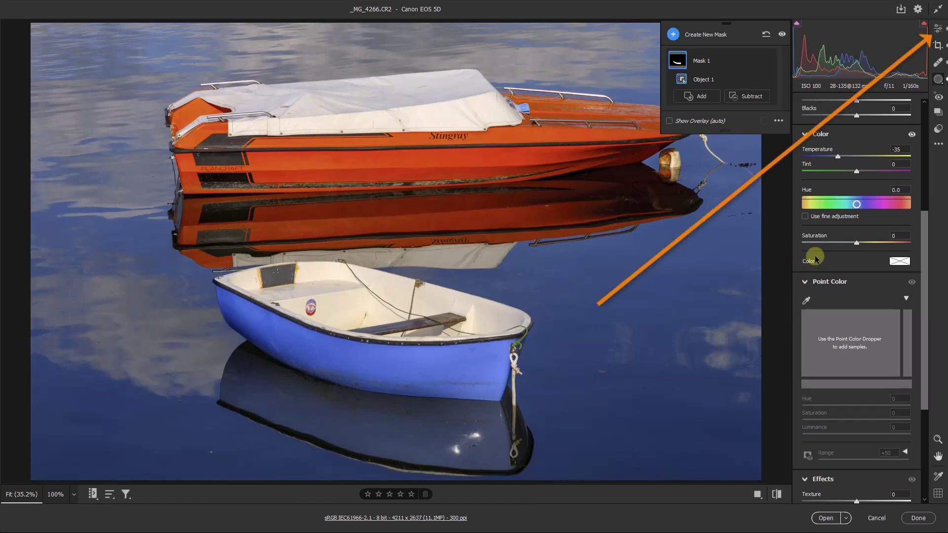
Return to the global edit settings, collapse the Color Mixer, and expand the Color Grading wheels
{"action": "left_click", "coordinate": [938, 30]}
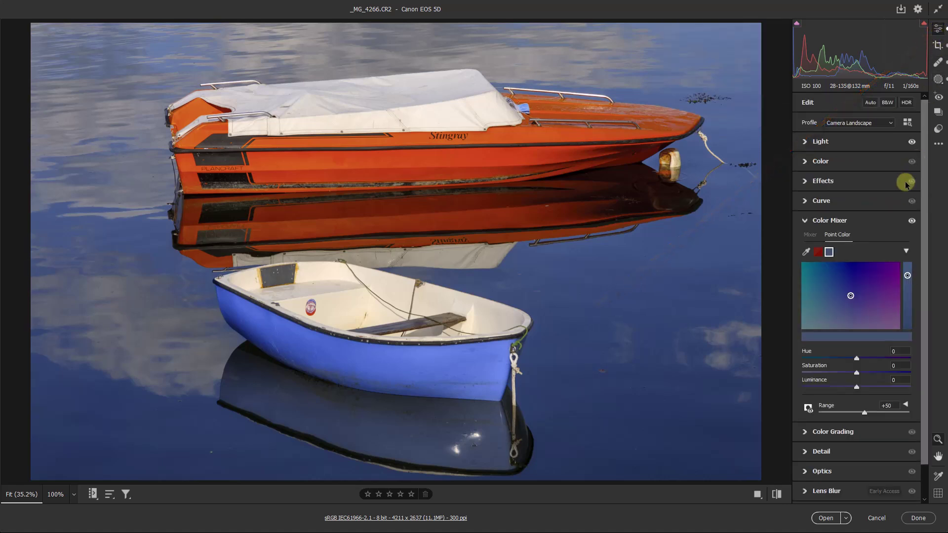
{"action": "left_click", "coordinate": [809, 236]}
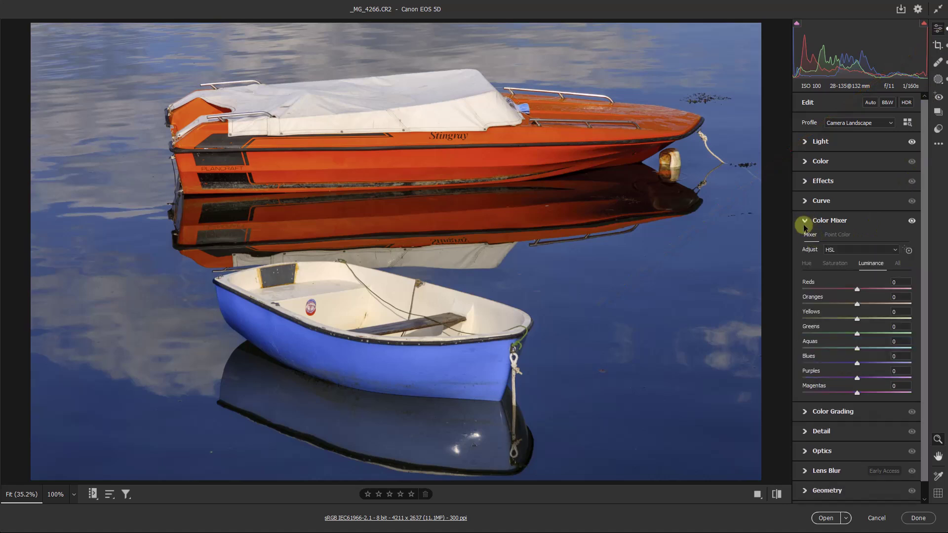
{"action": "left_click", "coordinate": [804, 222]}
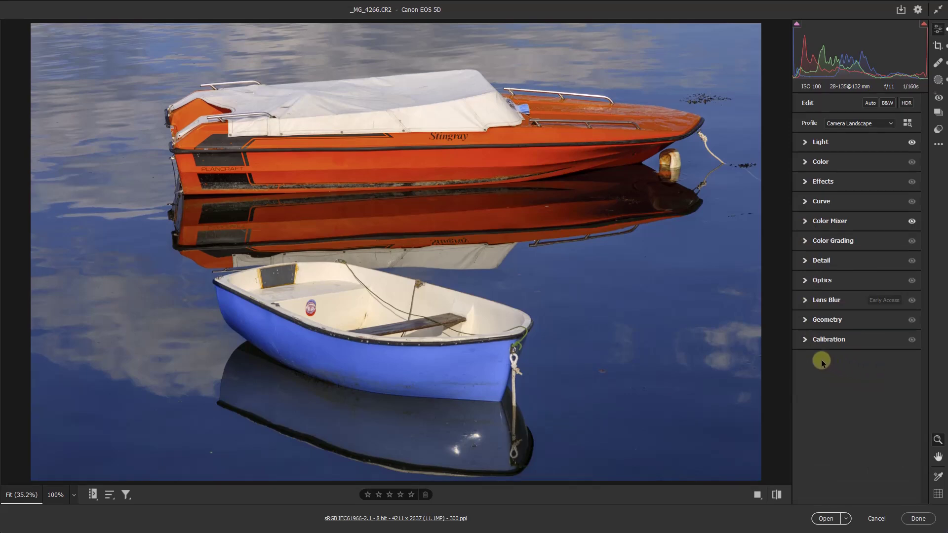
{"action": "left_click", "coordinate": [804, 241]}
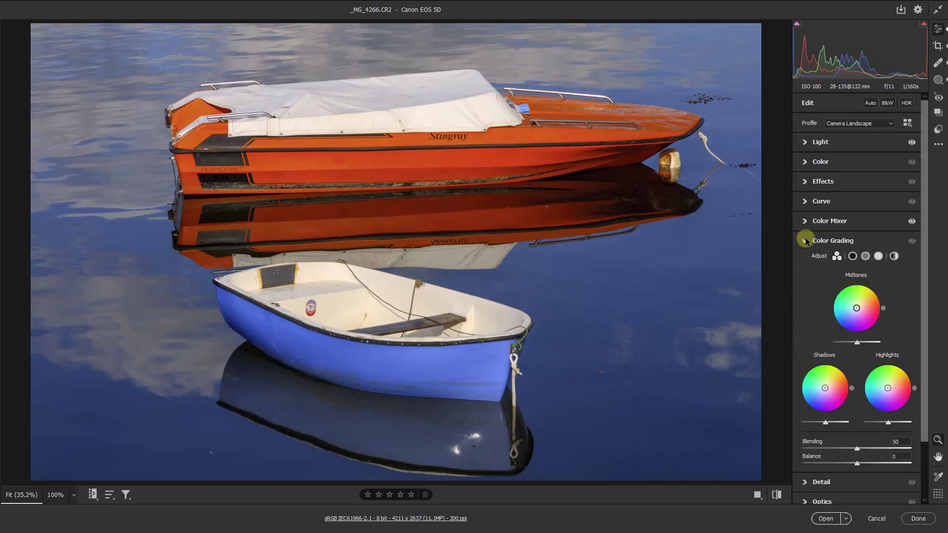